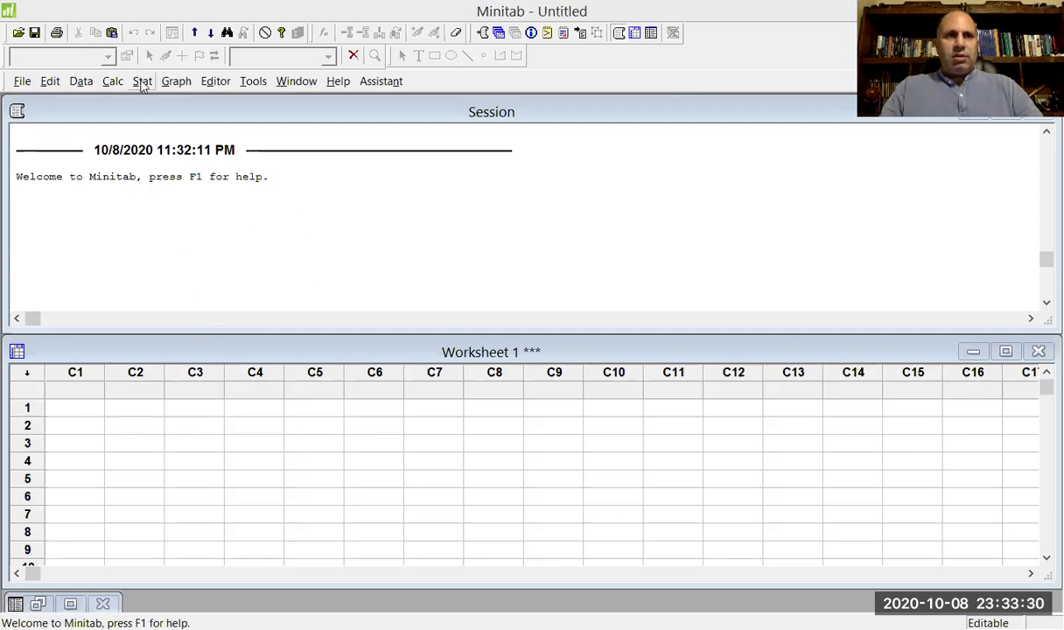
# Step: Start Acceptance Sampling by Attributes and select the Create a Sampling Plan mode
pyautogui.click(141, 82)
pyautogui.moveTo(160, 196)
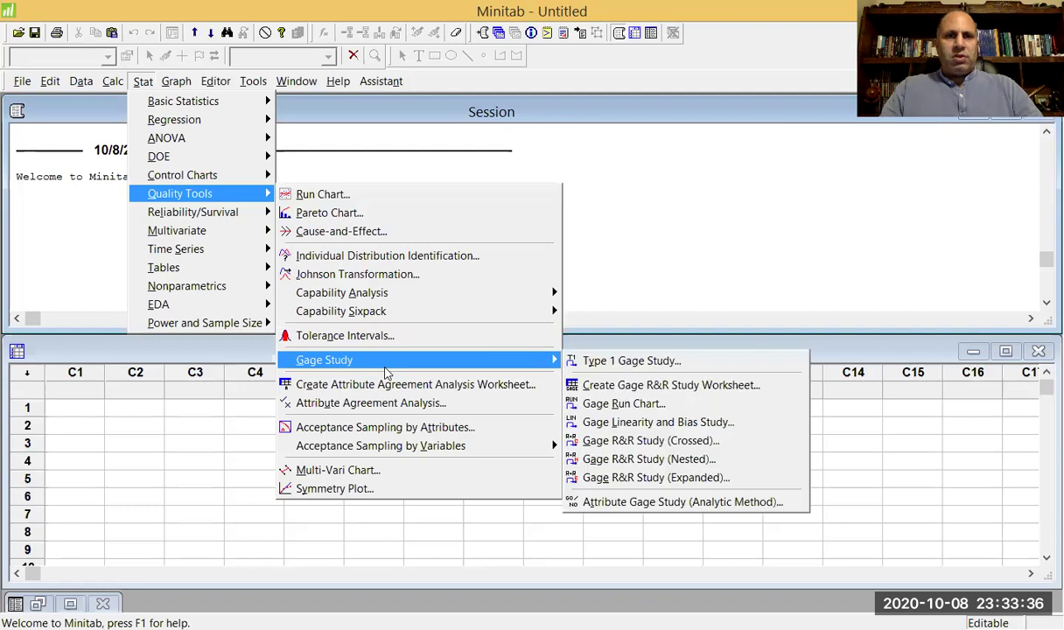
pyautogui.click(395, 429)
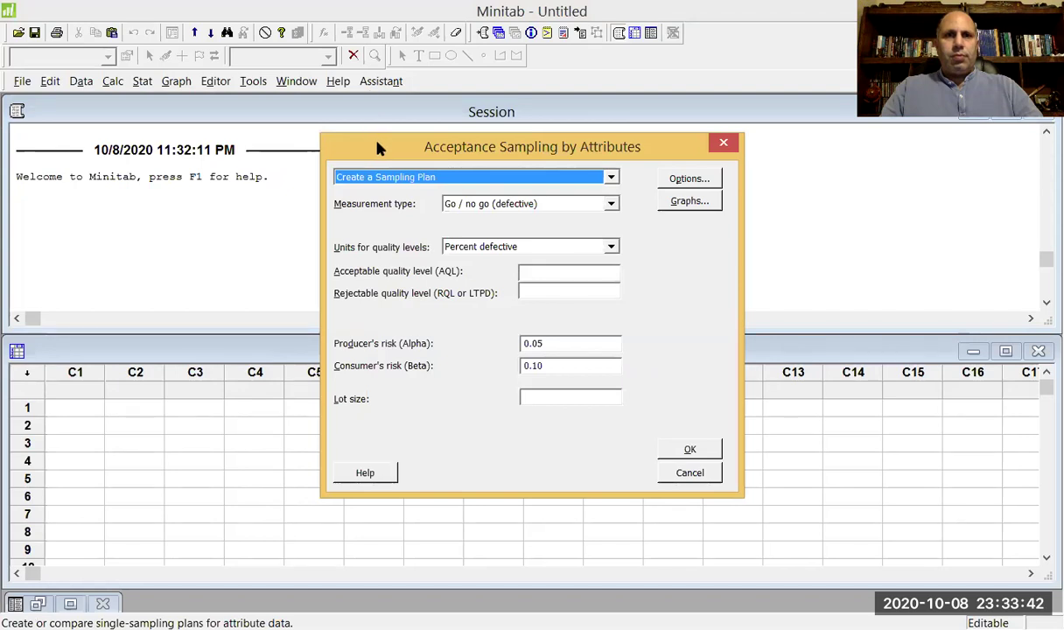
pyautogui.moveTo(377, 148); pyautogui.dragTo(318, 194)
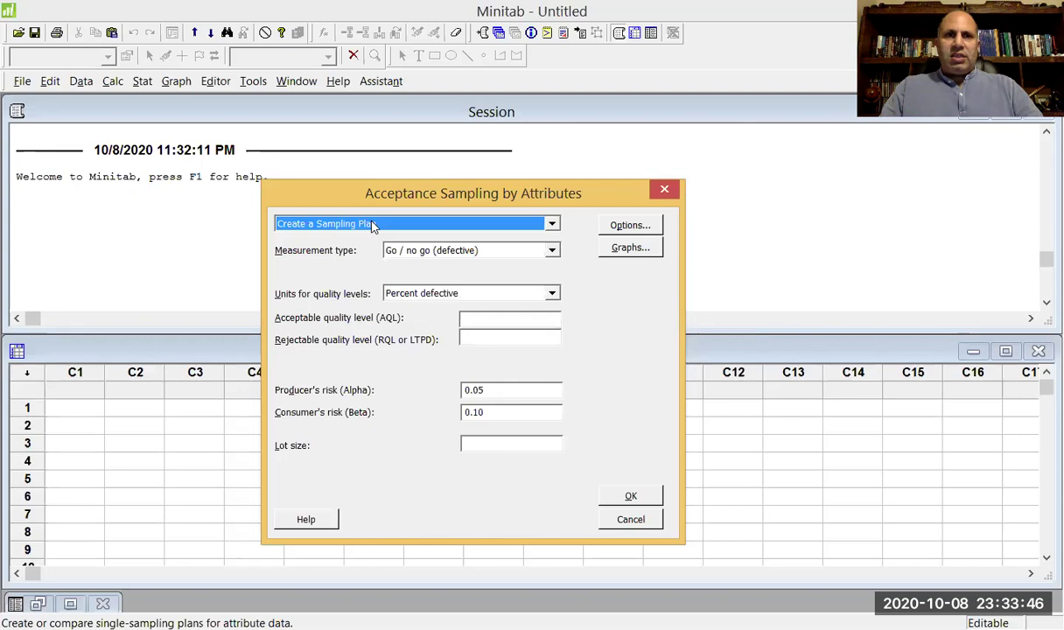
pyautogui.click(374, 228)
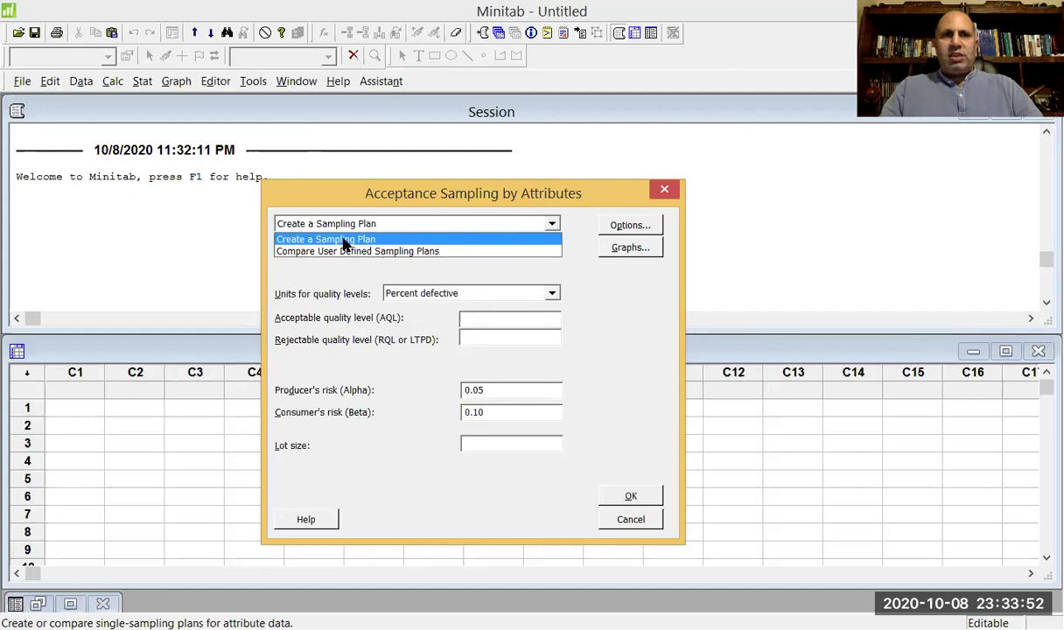
pyautogui.click(343, 239)
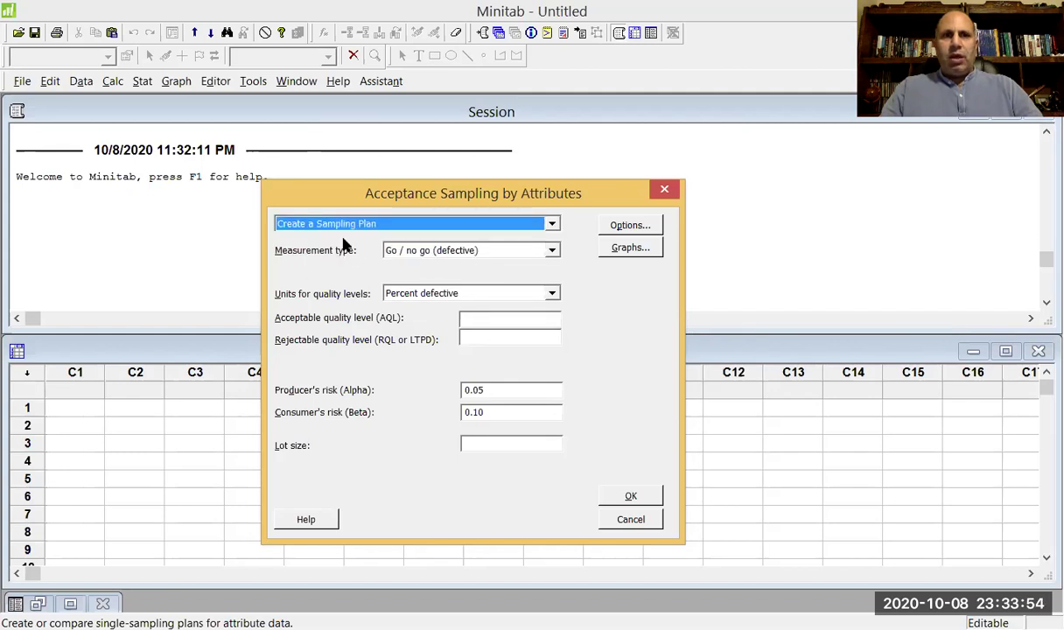
# Step: Set the measurement type to Go / no go (defective) and the quality level units to Percent defective
pyautogui.click(488, 255)
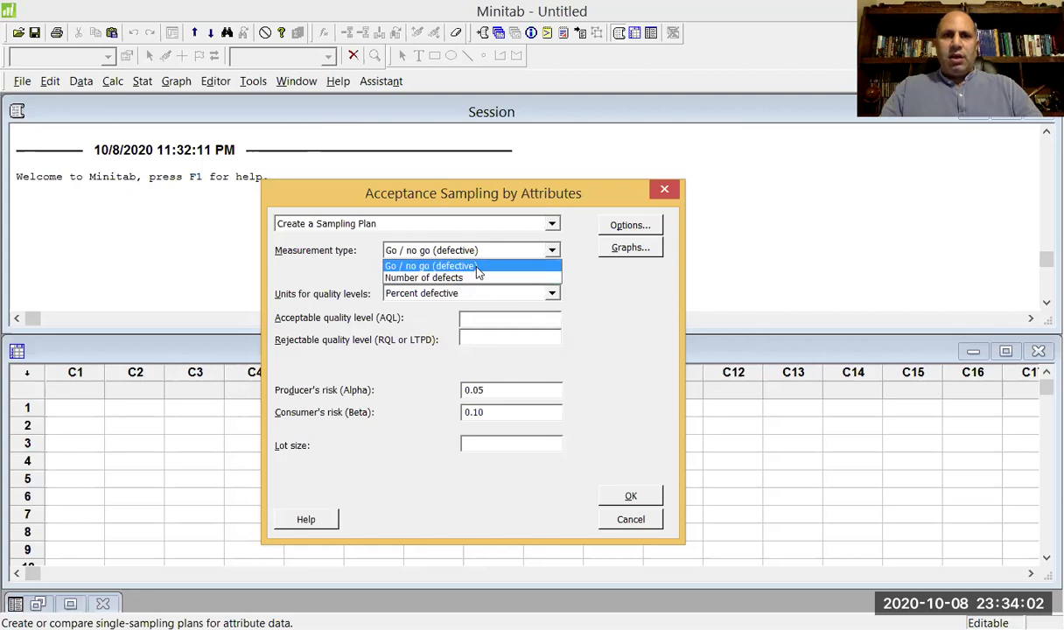
pyautogui.click(476, 266)
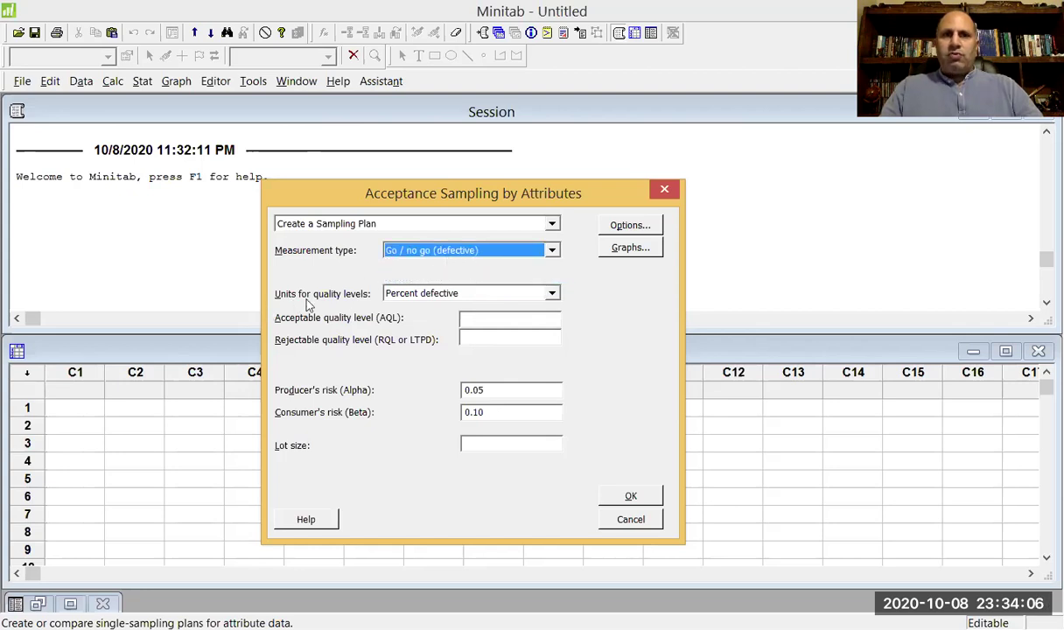
pyautogui.click(495, 300)
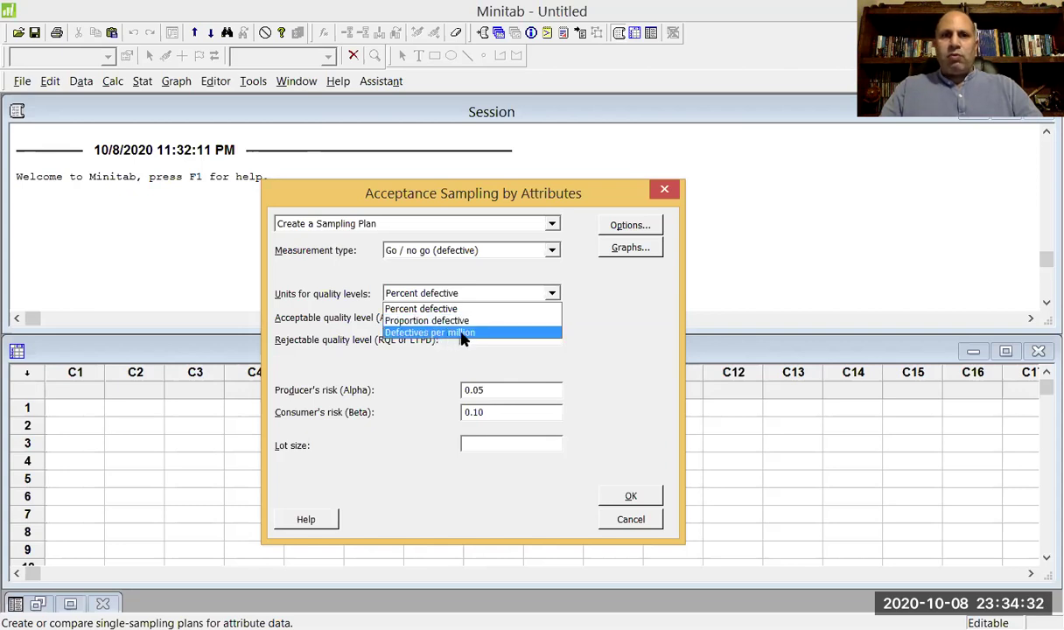
pyautogui.click(576, 296)
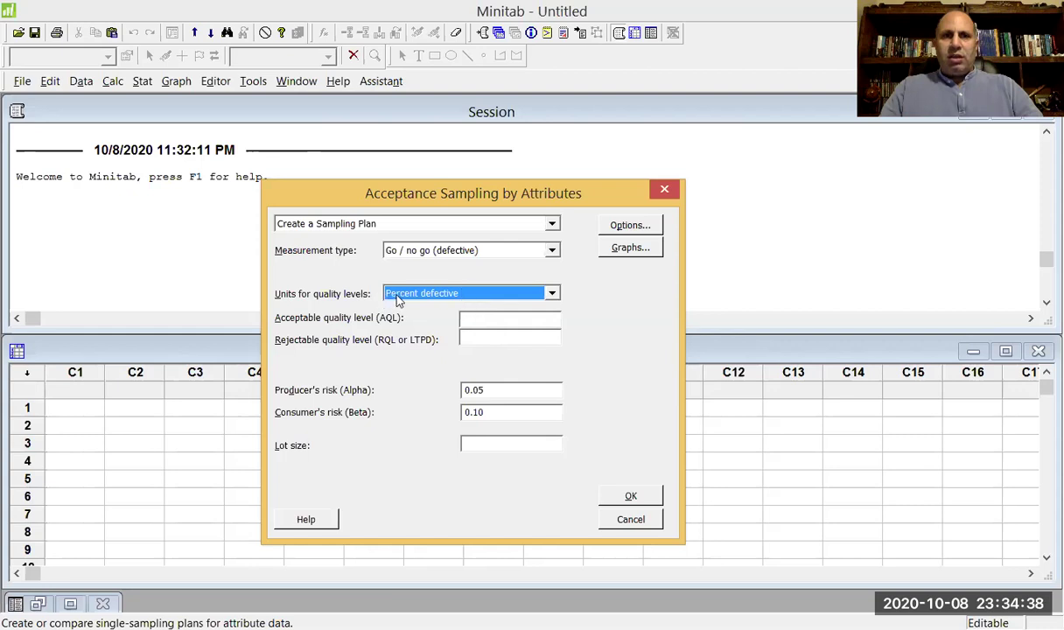
# Step: Generate the sampling plan with an AQL of 1.5, an RQL of 10 and a lot size of 5000
pyautogui.click(481, 318)
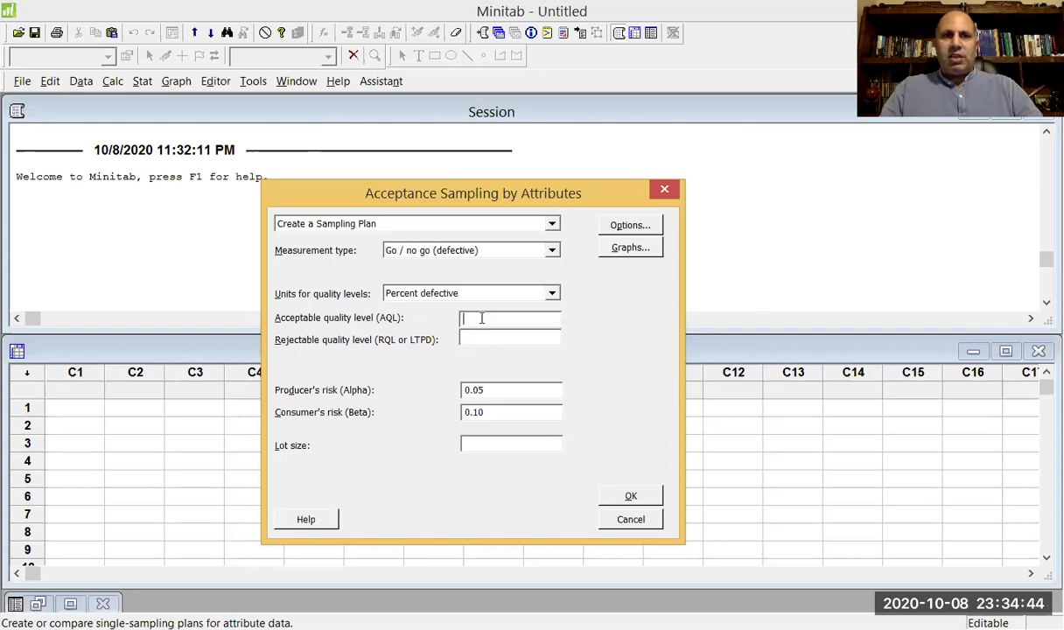
pyautogui.write('1.5')
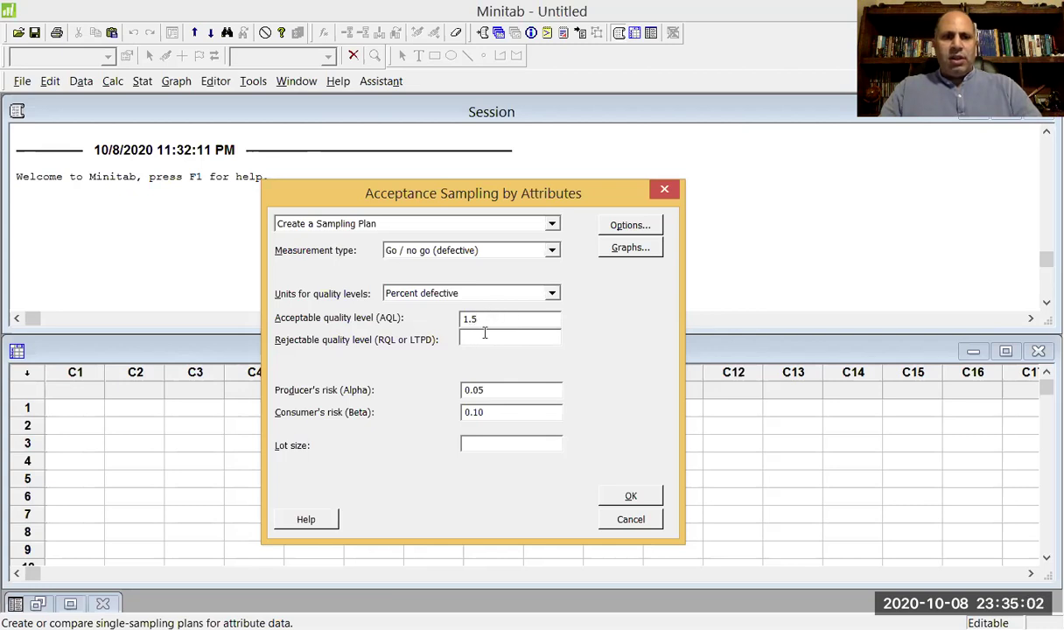
pyautogui.write('10')
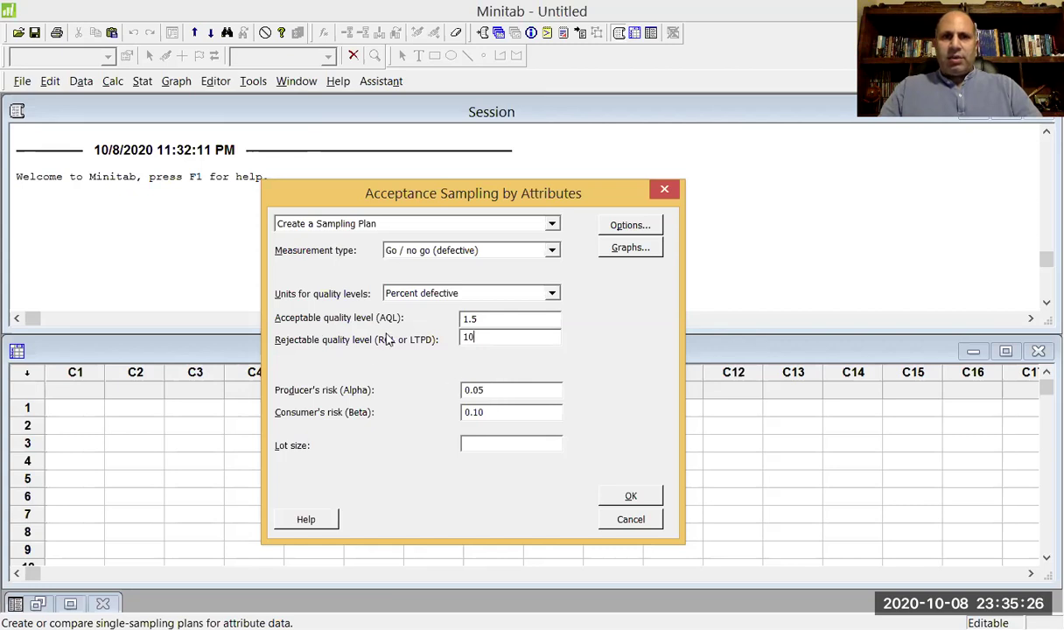
pyautogui.click(480, 437)
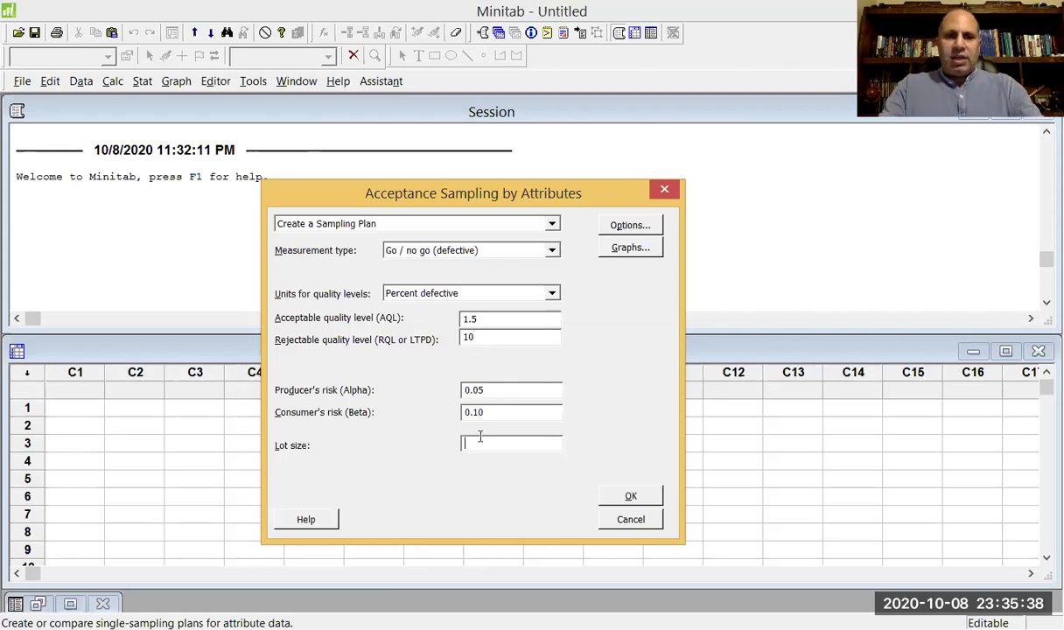
pyautogui.write('5000')
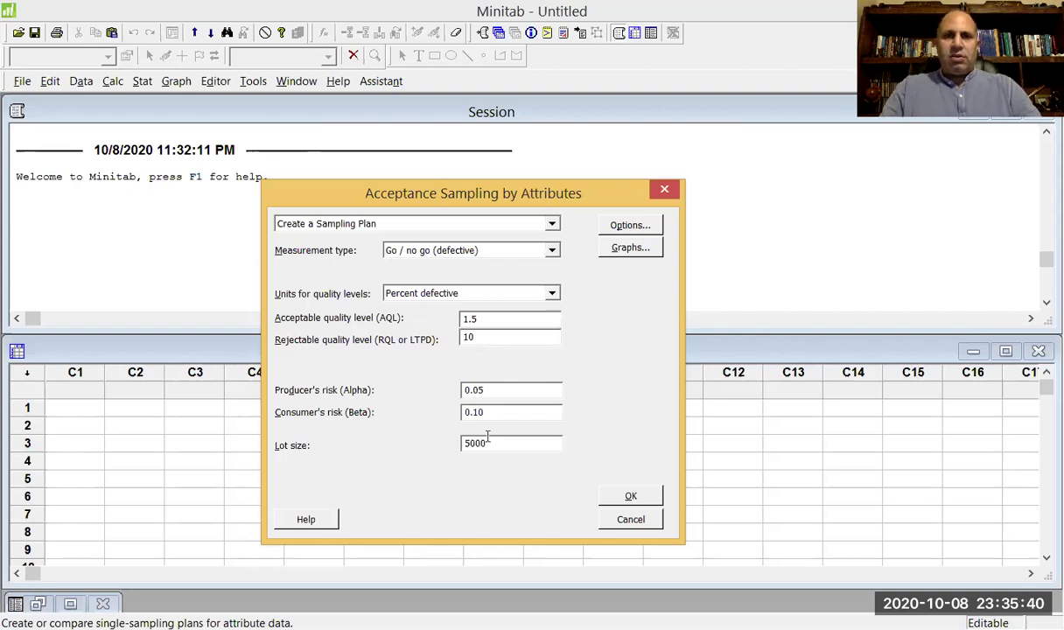
pyautogui.click(627, 497)
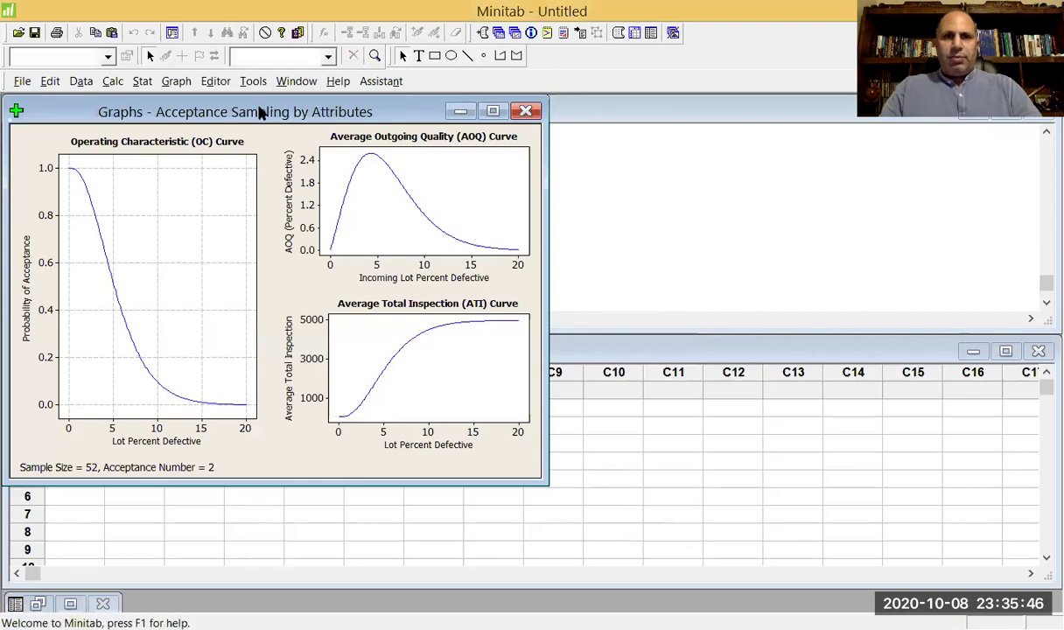
# Step: Move the acceptance sampling graphs aside to view them with the session output, and close them without saving a separate file
pyautogui.moveTo(259, 111); pyautogui.dragTo(498, 198)
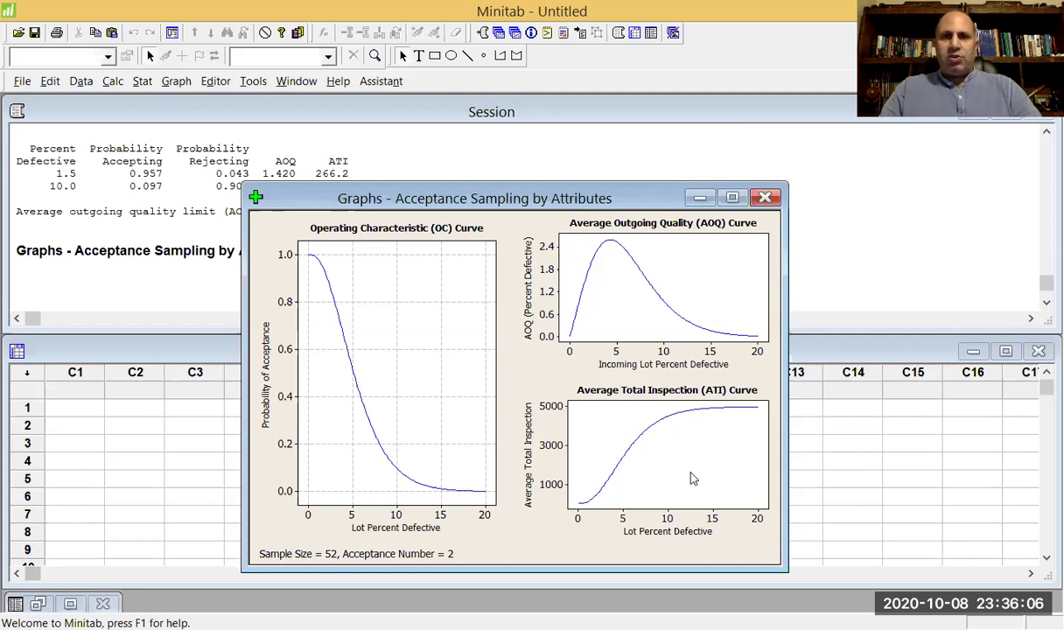
pyautogui.click(765, 197)
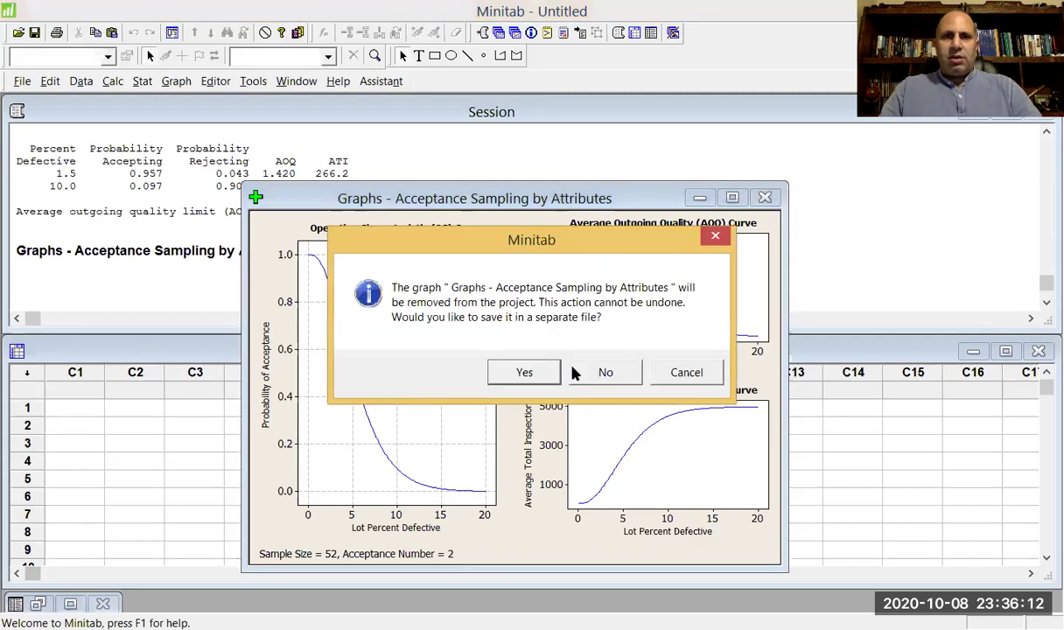
pyautogui.click(604, 371)
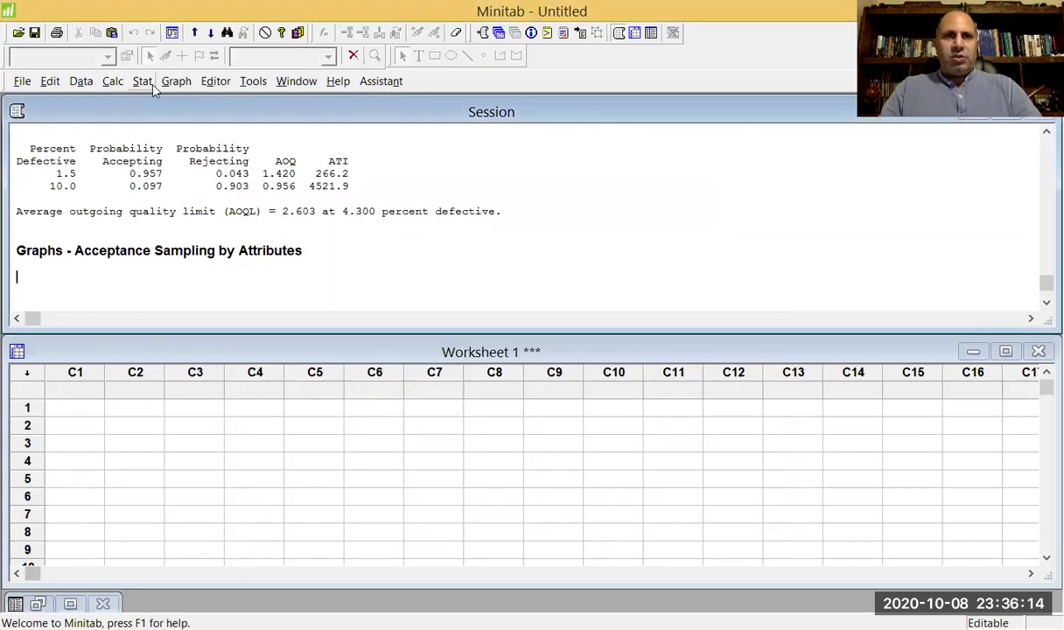
# Step: Reopen Acceptance Sampling by Attributes and switch the mode to Compare User Defined Sampling Plans
pyautogui.click(142, 81)
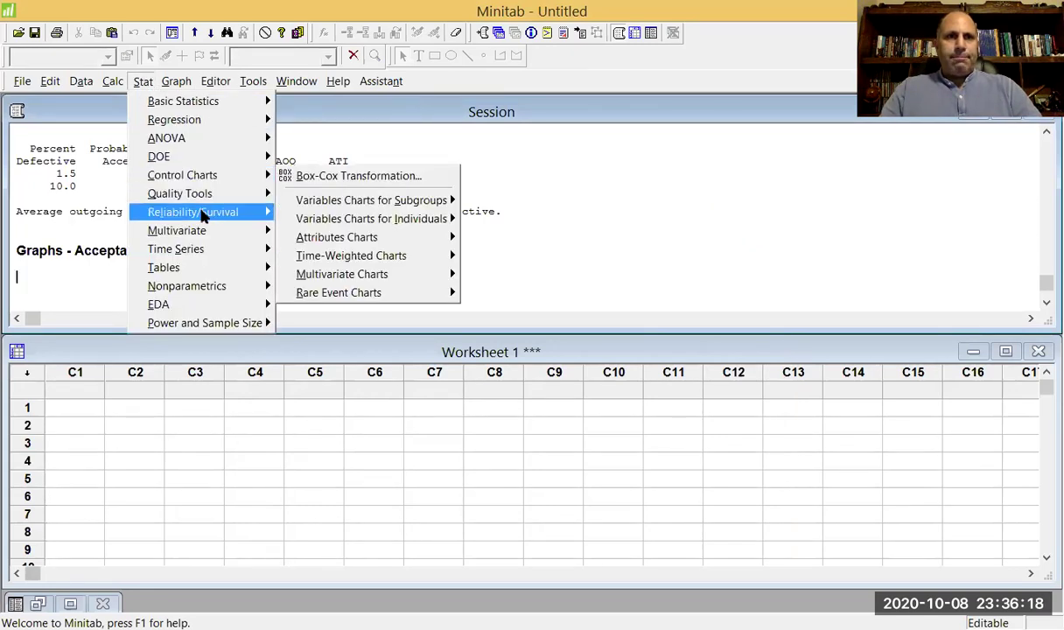
pyautogui.moveTo(203, 214)
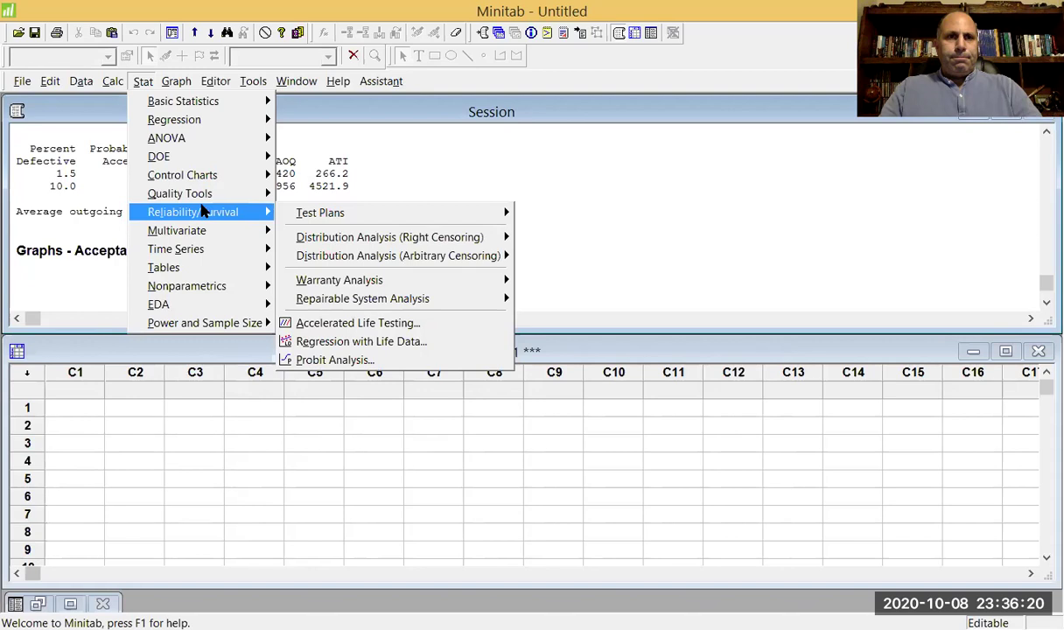
pyautogui.moveTo(208, 195)
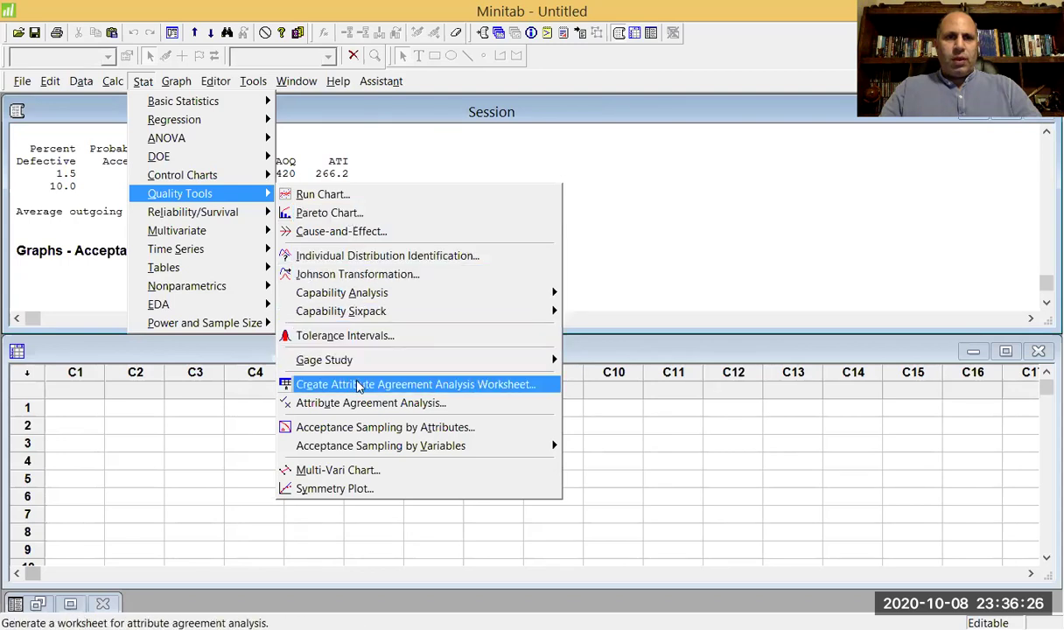
pyautogui.click(369, 429)
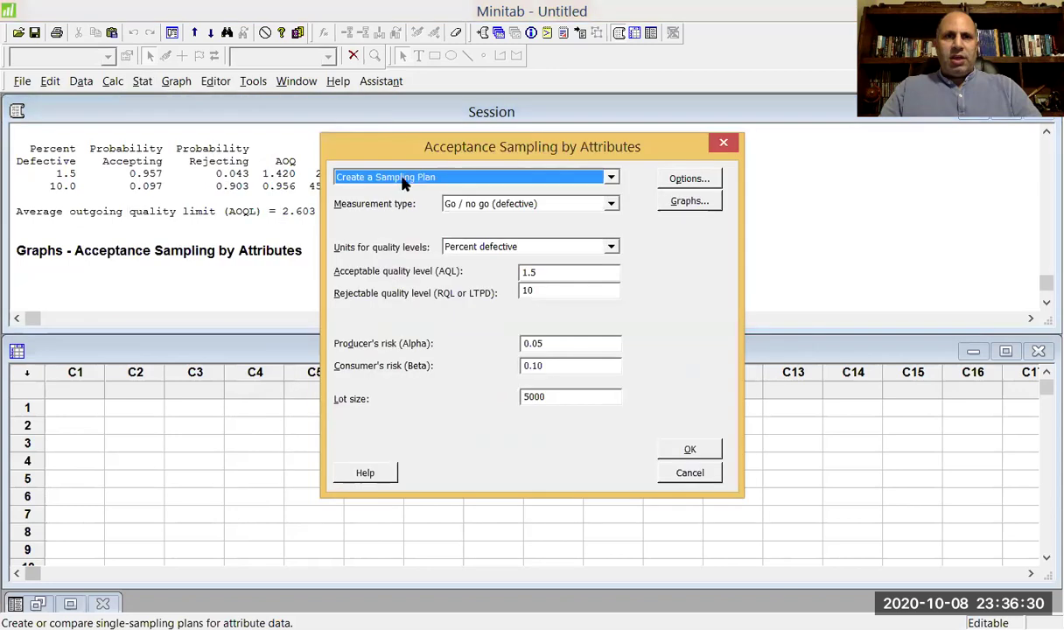
pyautogui.moveTo(358, 148); pyautogui.dragTo(293, 222)
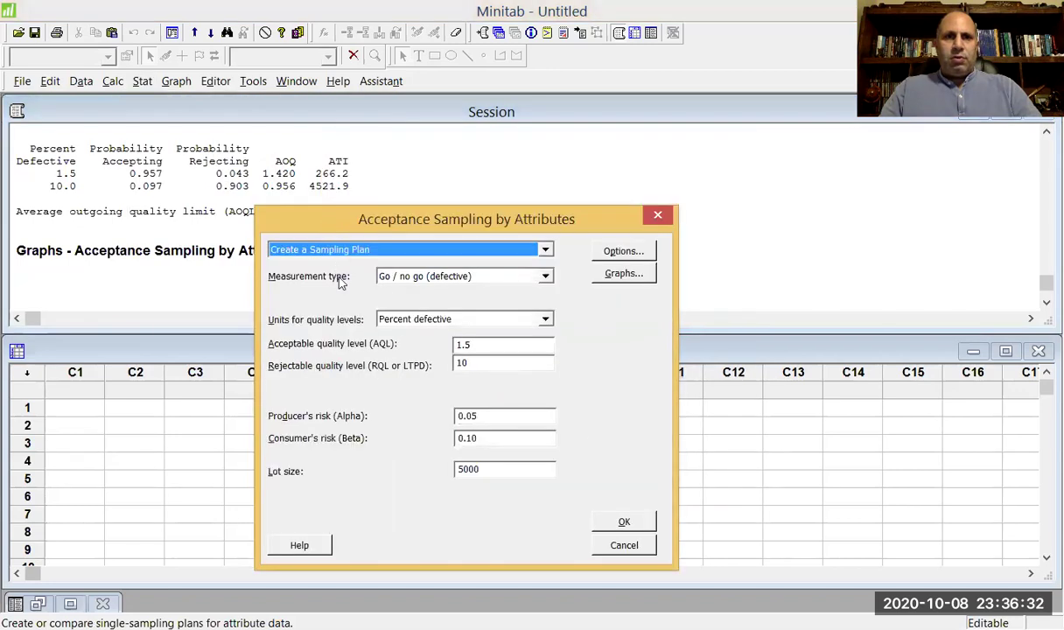
pyautogui.click(381, 254)
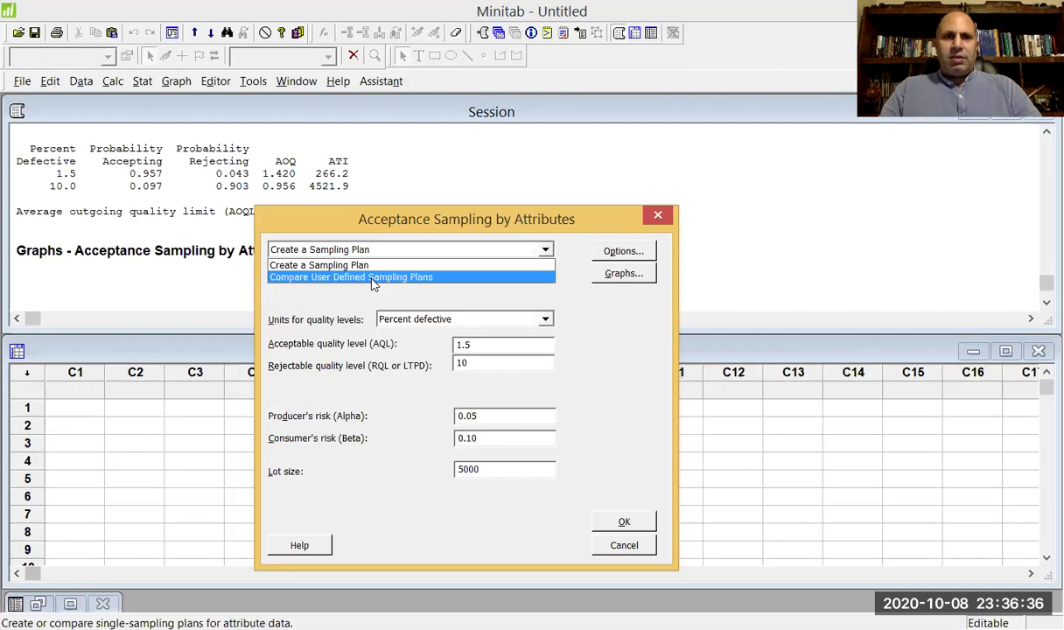
pyautogui.click(372, 277)
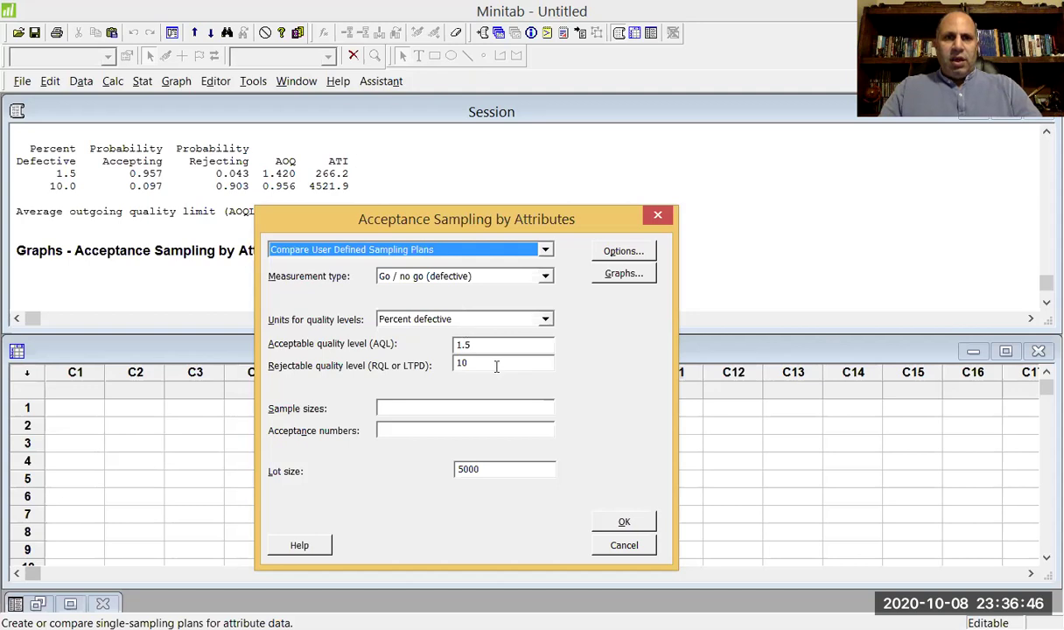
# Step: Clear the acceptable and rejectable quality level values
pyautogui.moveTo(471, 342); pyautogui.dragTo(421, 365)
pyautogui.press('BackSpace')
pyautogui.press('BackSpace')
# Step: Generate the user-defined plan with a sample size of 89, an acceptance number of 2 and an empty lot size
pyautogui.click(397, 408)
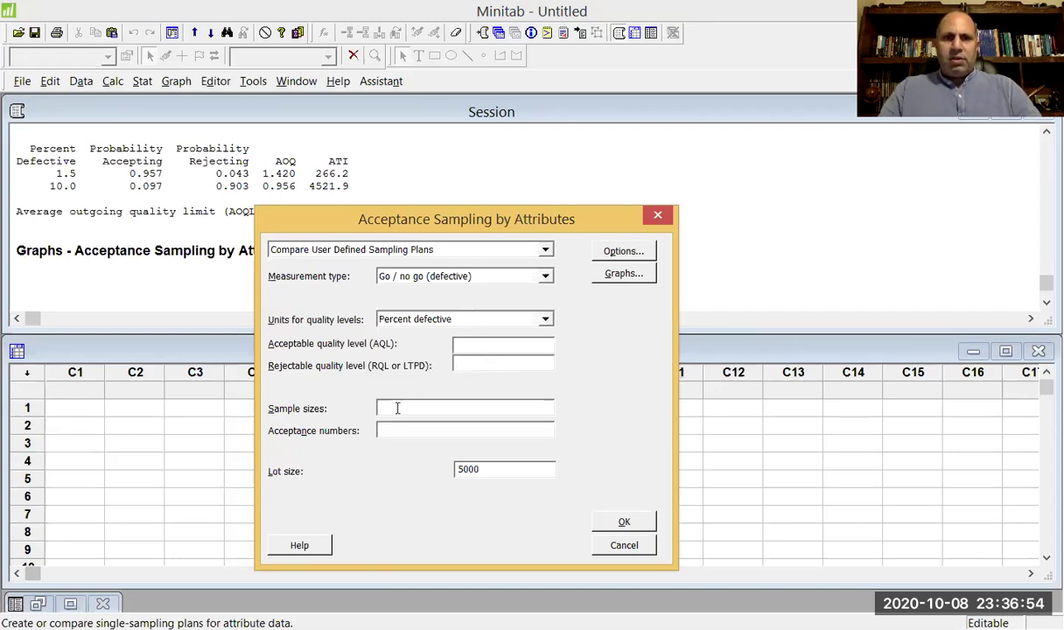
pyautogui.write('89')
pyautogui.click(405, 433)
pyautogui.write('2')
pyautogui.moveTo(487, 471); pyautogui.dragTo(428, 464)
pyautogui.press('BackSpace')
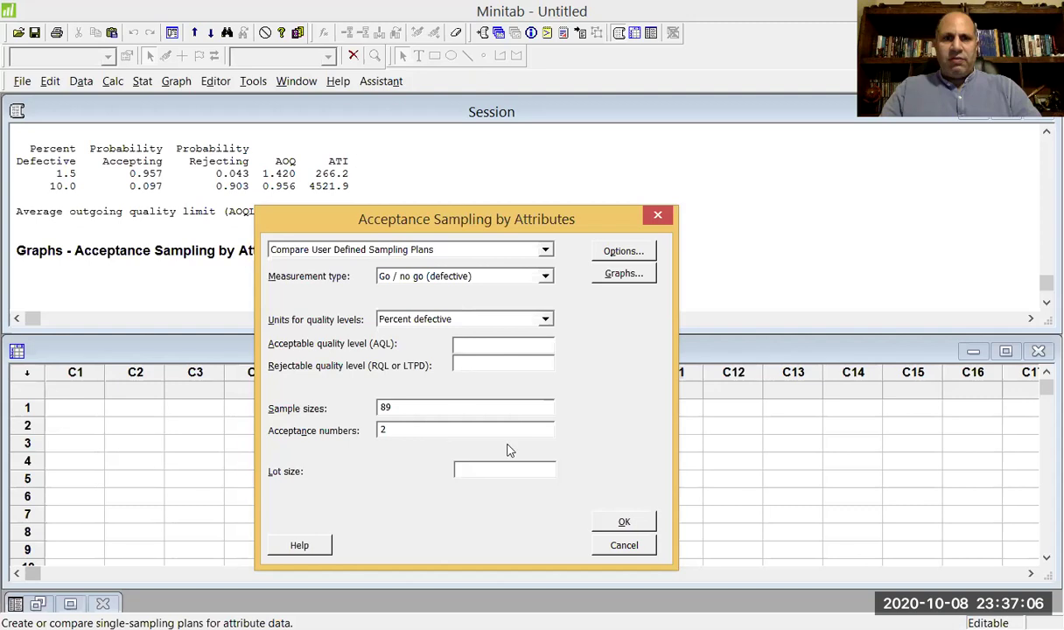
pyautogui.click(628, 523)
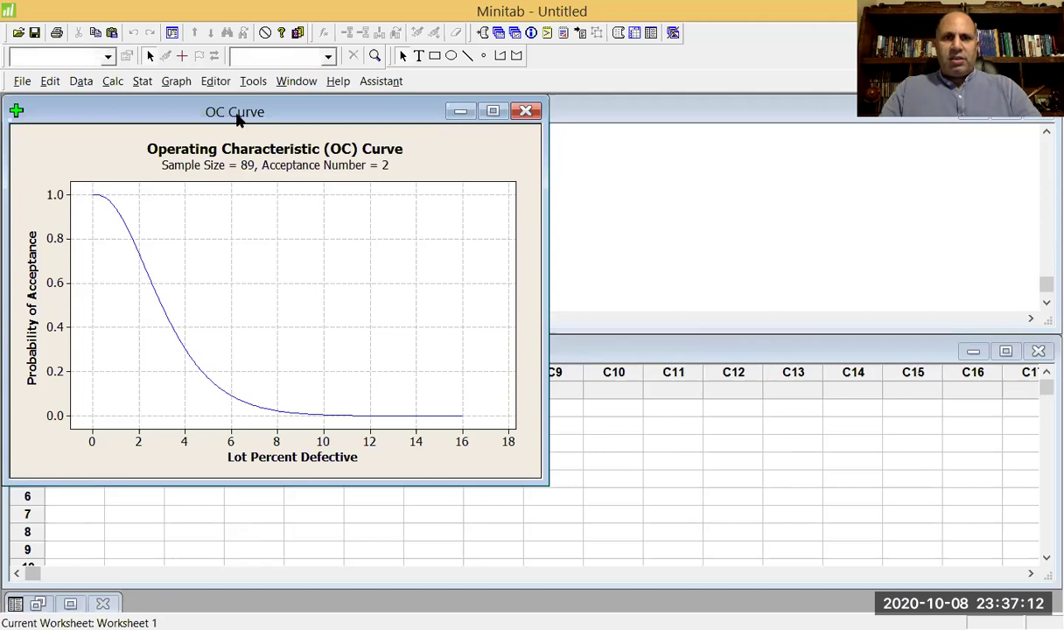
# Step: Move the OC curve aside to view it with the session output, and close it without saving a separate file
pyautogui.moveTo(236, 119); pyautogui.dragTo(499, 210)
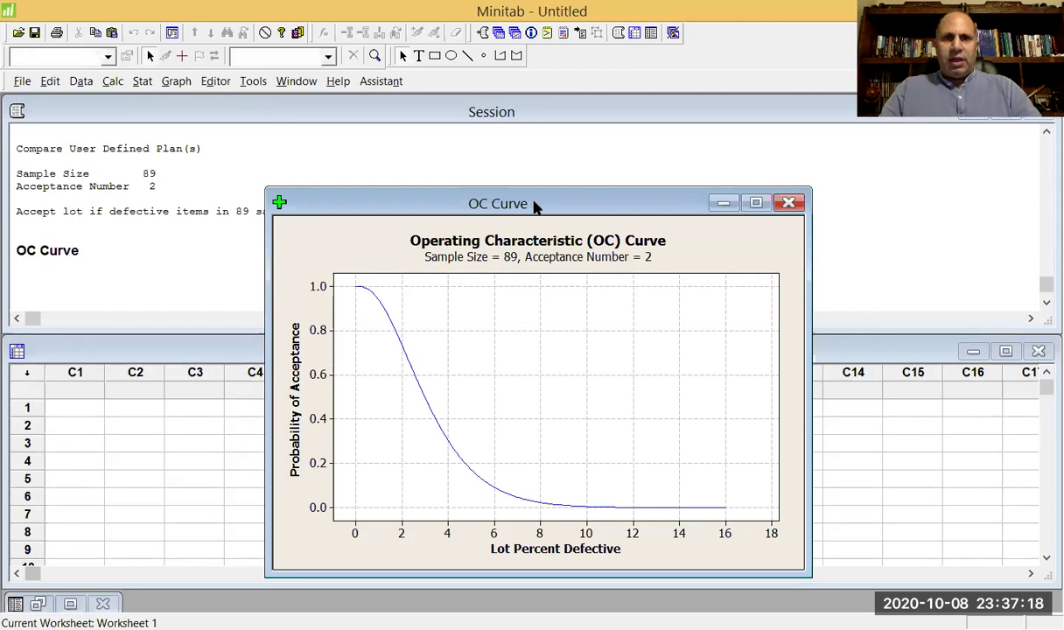
pyautogui.moveTo(536, 205); pyautogui.dragTo(566, 200)
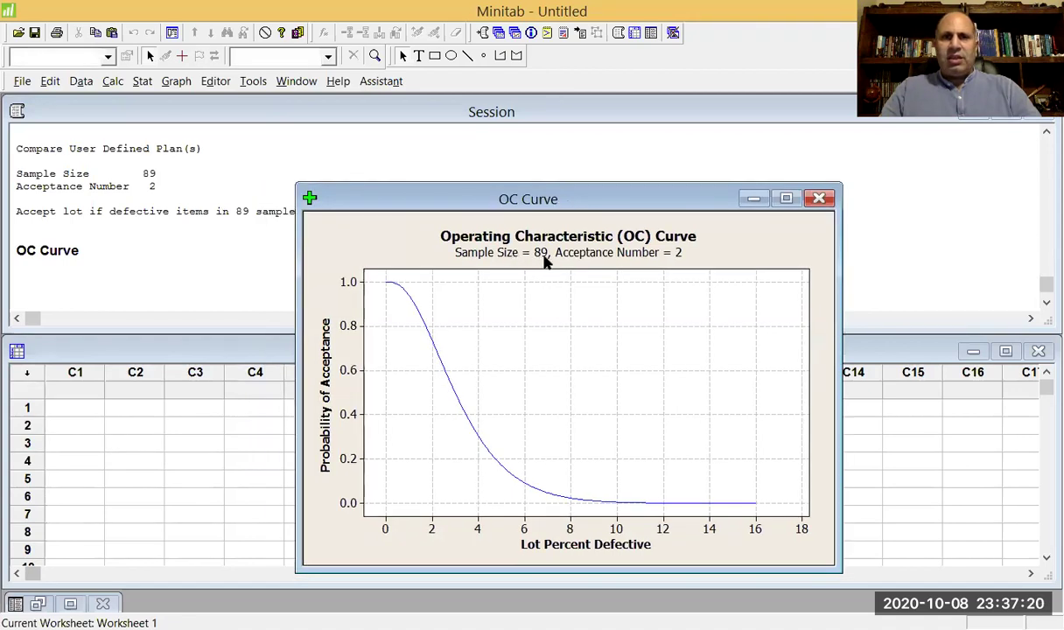
pyautogui.click(820, 199)
pyautogui.click(607, 373)
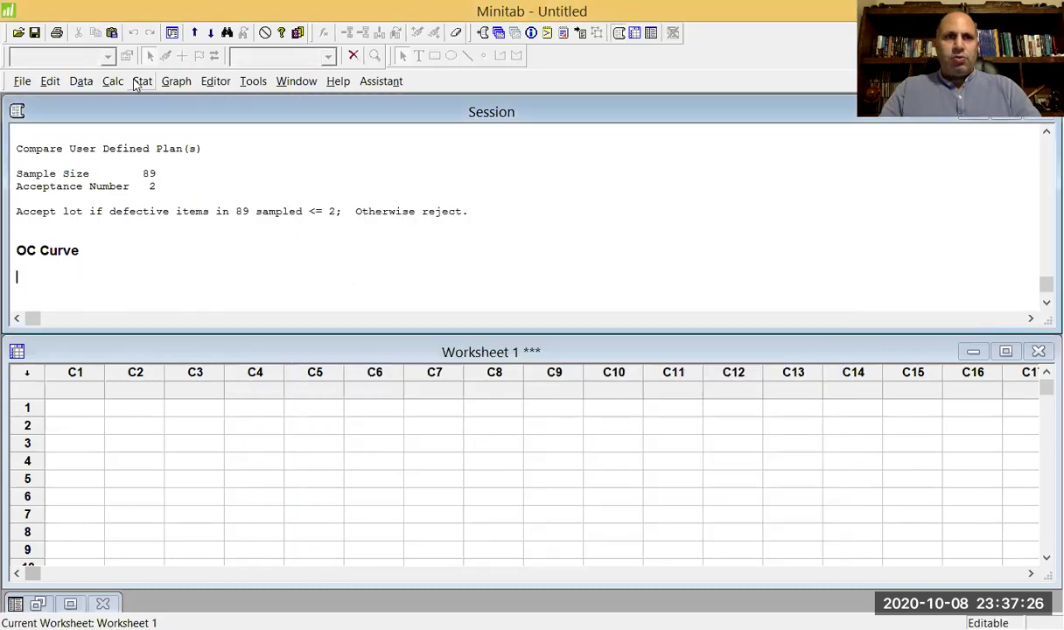
# Step: Reopen Acceptance Sampling by Attributes and review its options for additional quality levels, leaving them empty
pyautogui.click(141, 81)
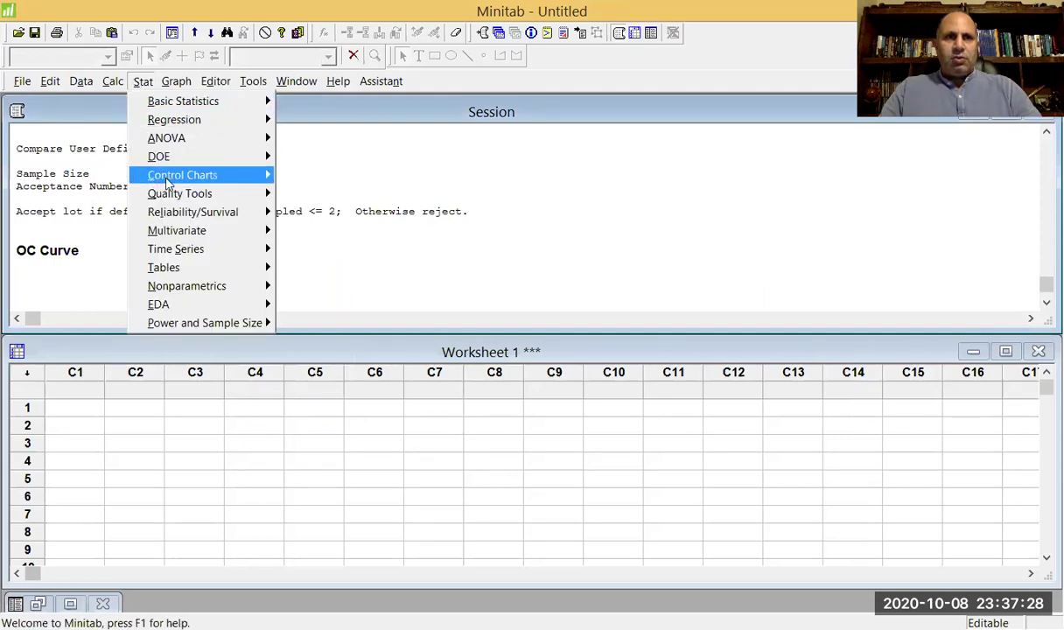
pyautogui.moveTo(174, 195)
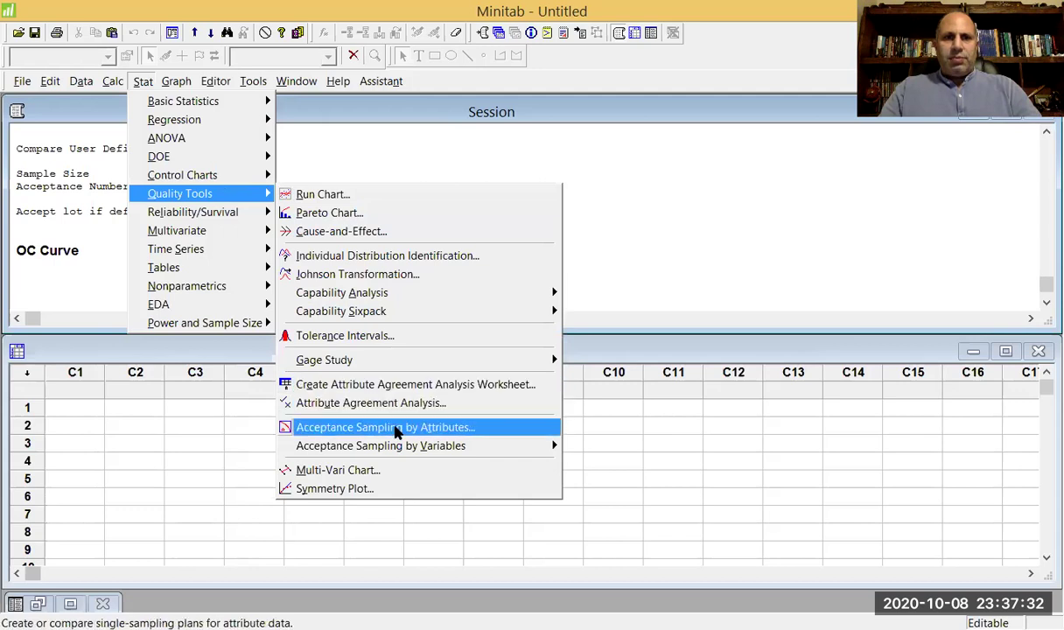
pyautogui.click(394, 427)
pyautogui.click(672, 176)
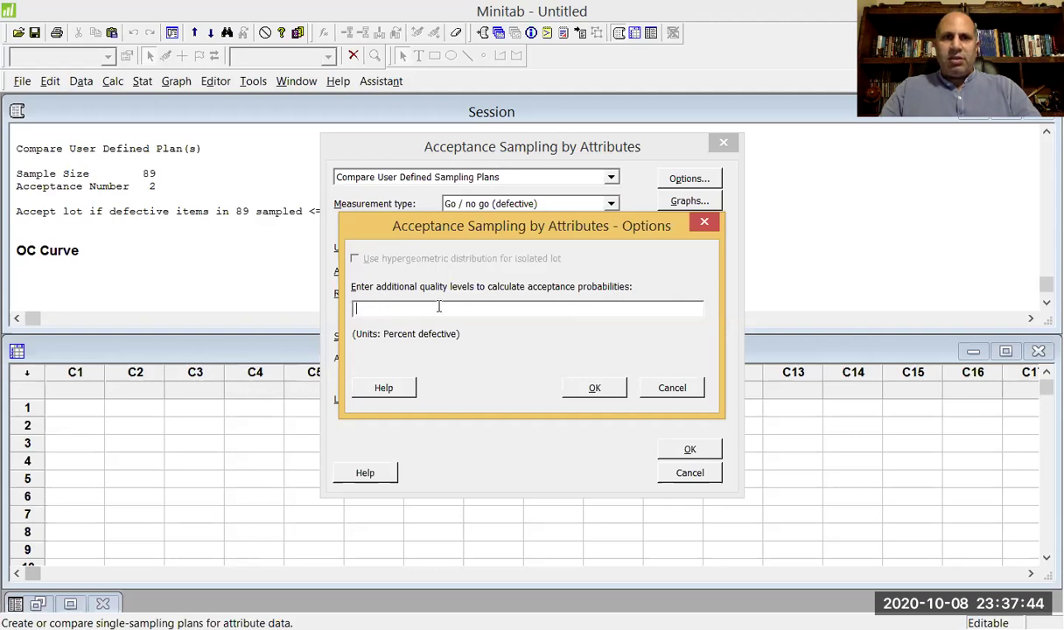
pyautogui.click(599, 391)
# Step: Review the graph settings for the user-defined plan and run the comparison again
pyautogui.click(690, 202)
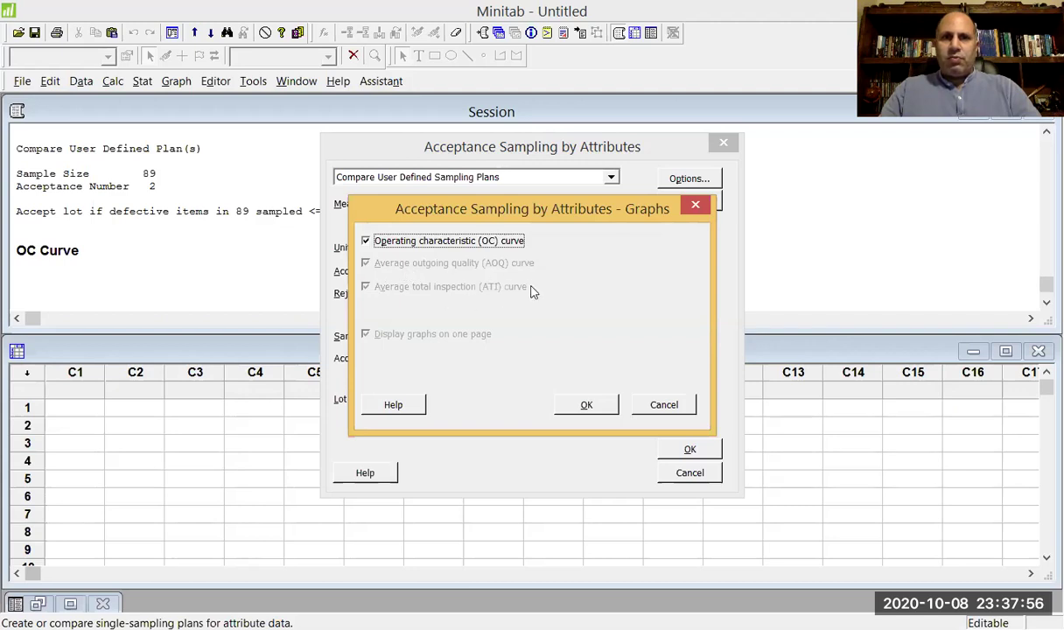
pyautogui.click(695, 405)
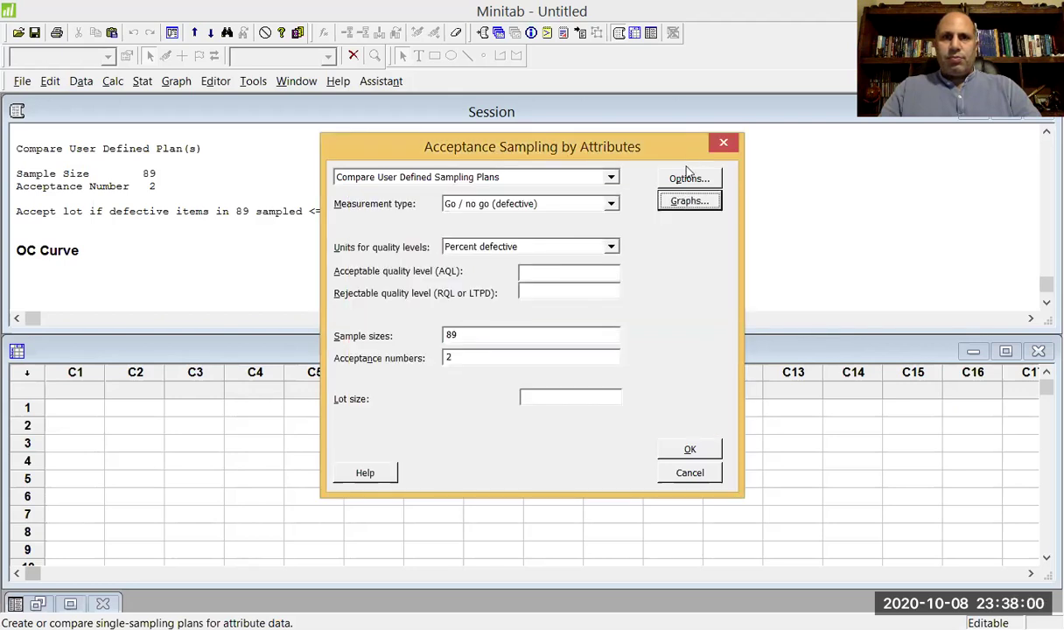
pyautogui.moveTo(688, 156); pyautogui.dragTo(746, 213)
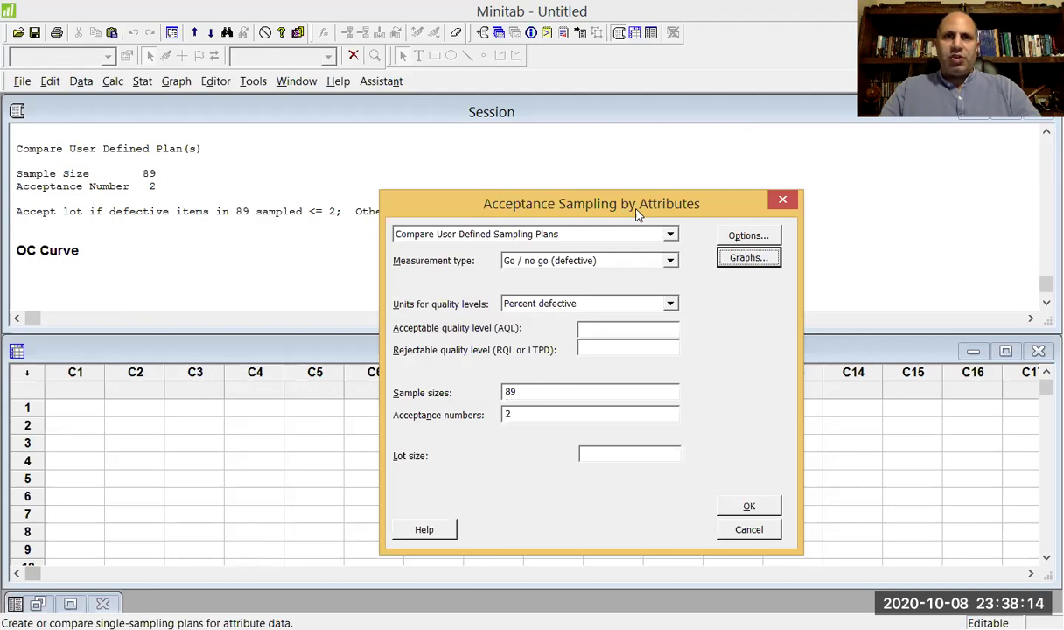
pyautogui.click(746, 504)
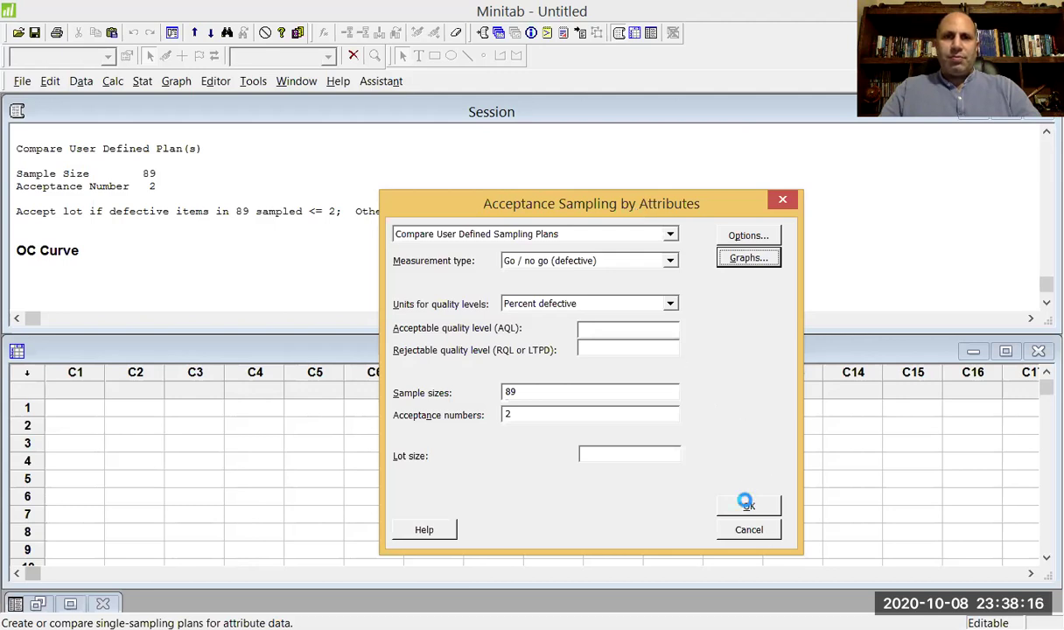